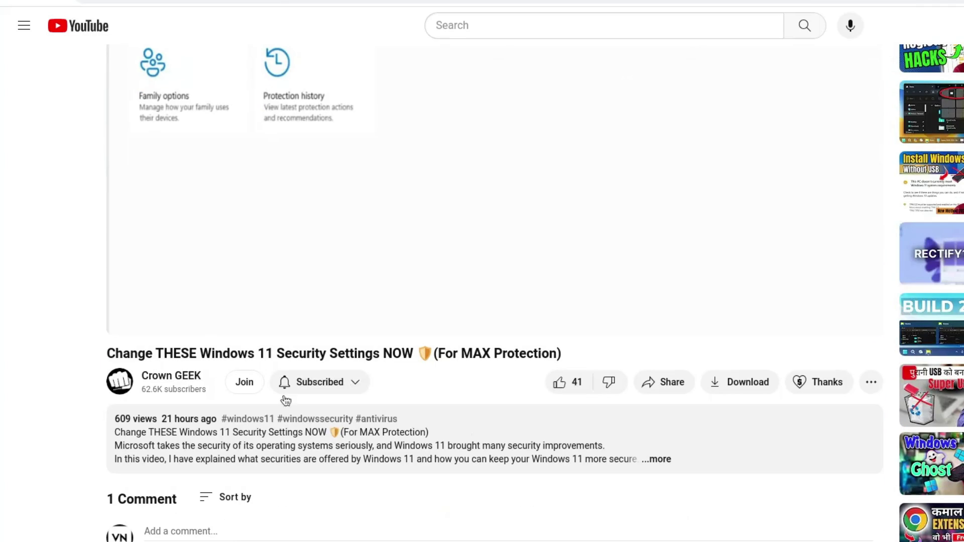
# Look through the channel's King Members and CrownGeek Members tier perks.
pyautogui.click(244, 388)
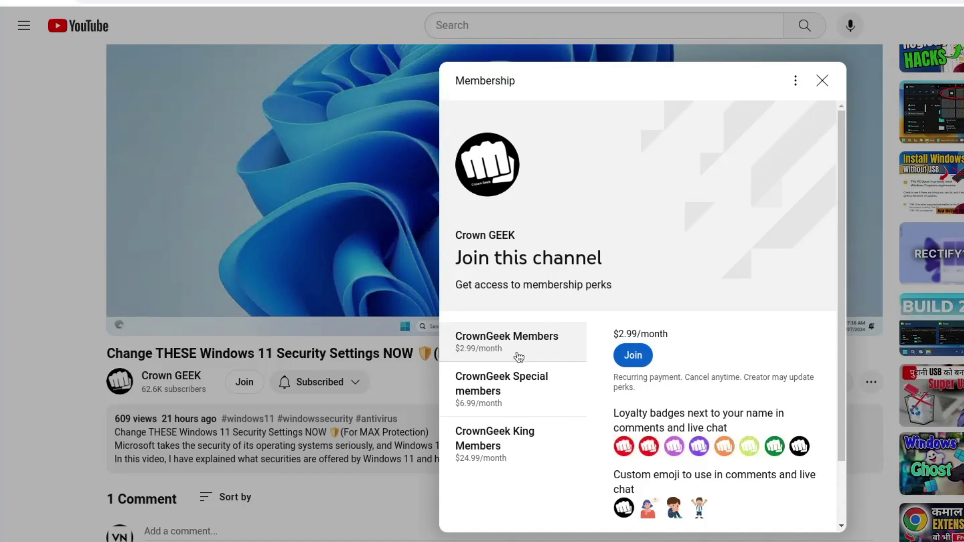
pyautogui.click(502, 444)
pyautogui.scroll(-2, 667, 453)
pyautogui.moveTo(613, 415); pyautogui.dragTo(667, 415)
pyautogui.moveTo(614, 443); pyautogui.dragTo(775, 445)
pyautogui.click(706, 397)
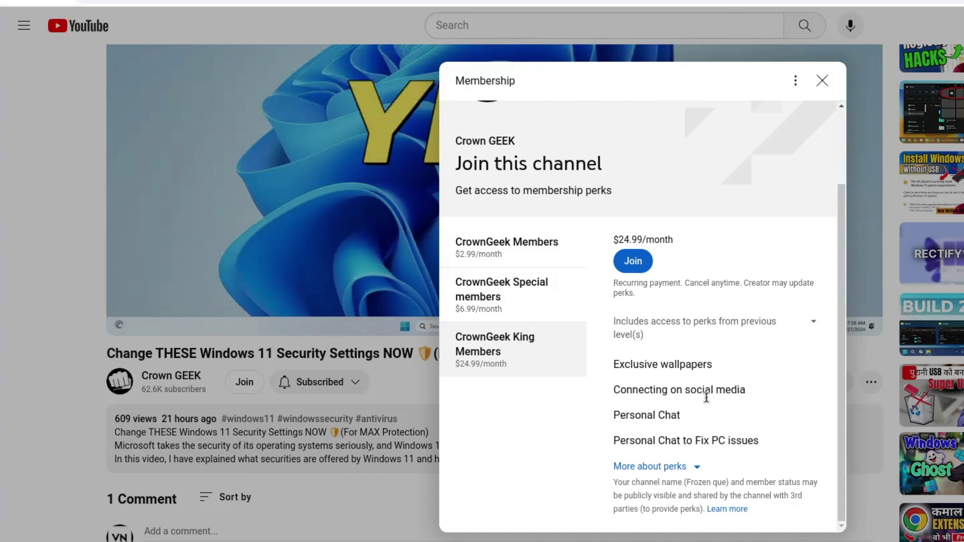
pyautogui.click(506, 246)
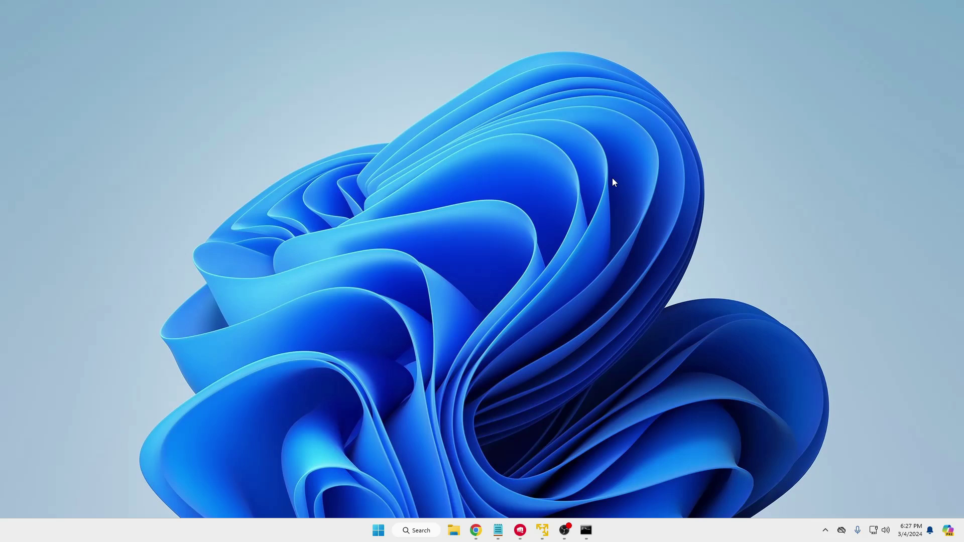
# In Chrome, search the web for 'windows 11 iso'.
pyautogui.moveTo(478, 531)
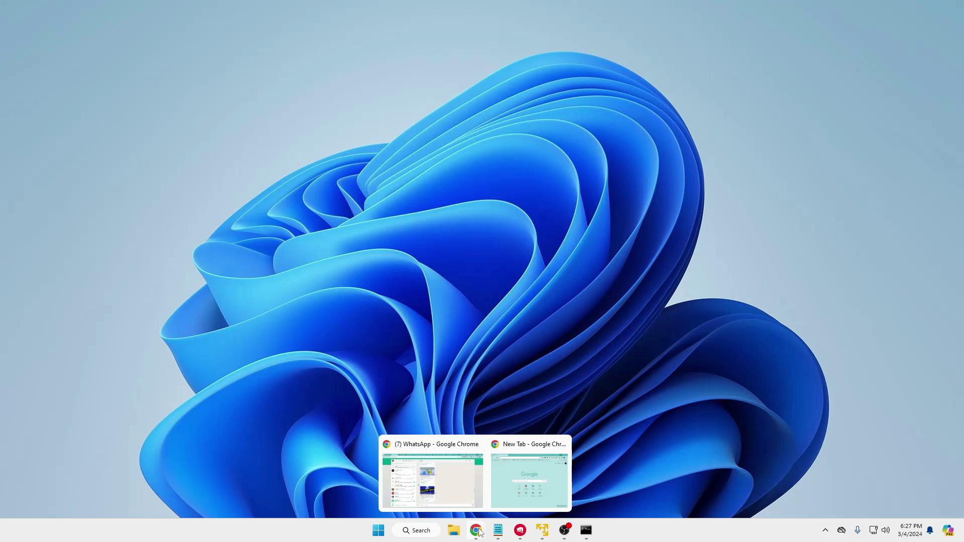
pyautogui.click(534, 479)
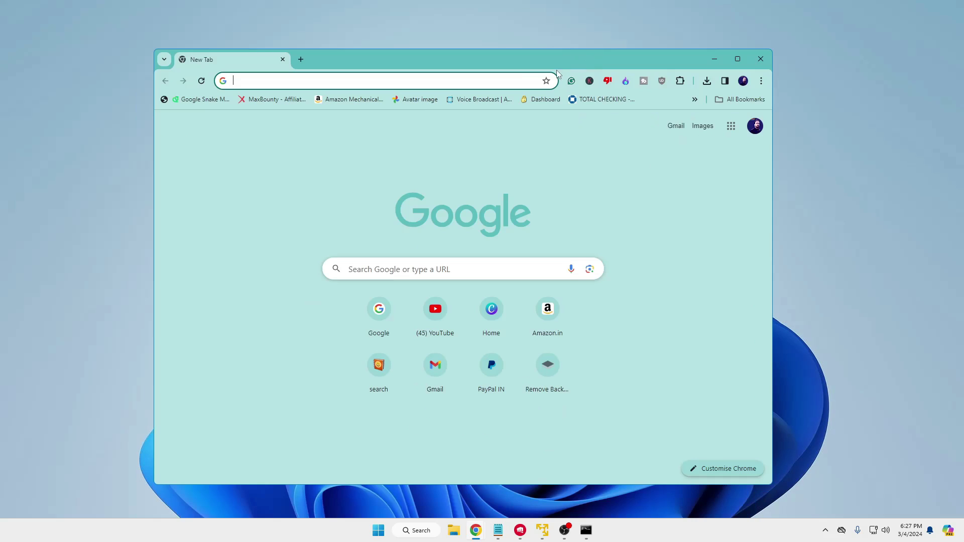
pyautogui.click(491, 82)
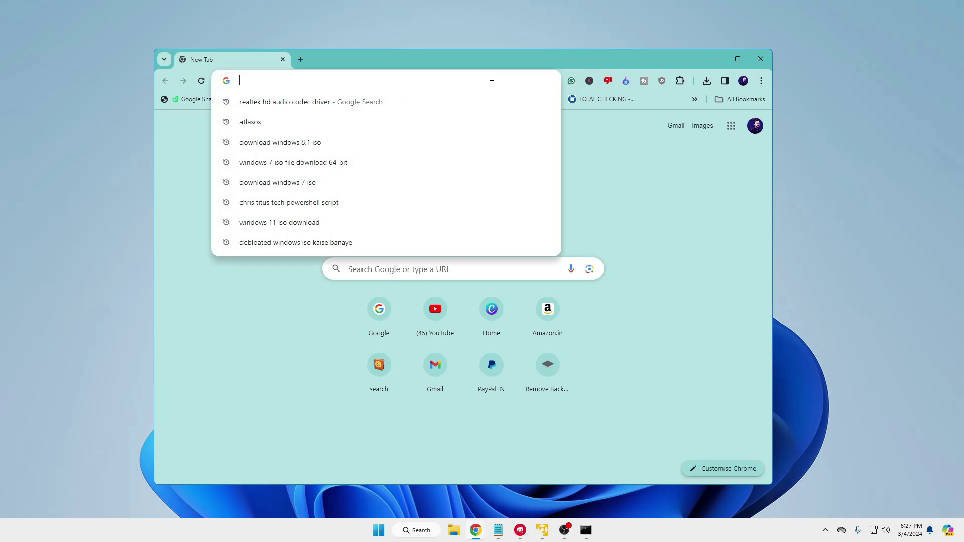
pyautogui.write('windows 11 ')
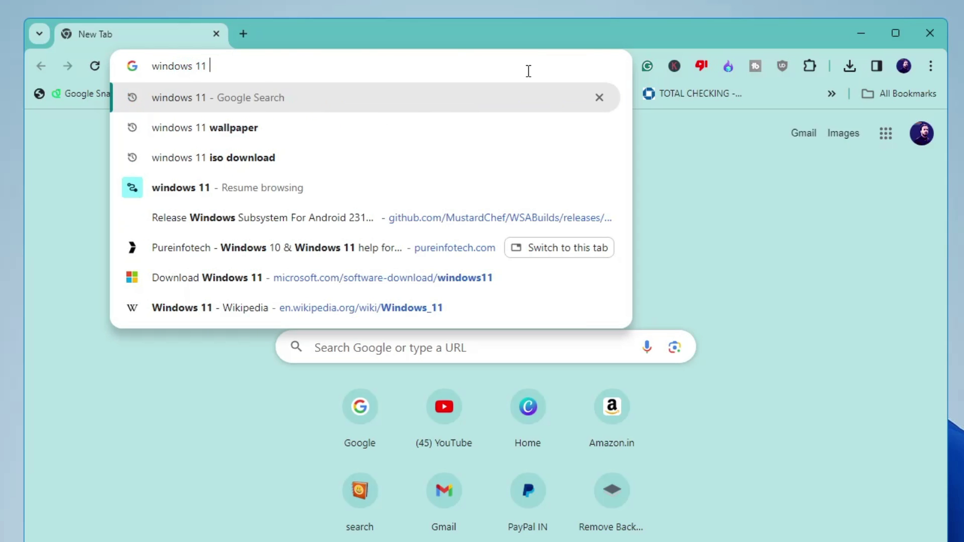
pyautogui.write('iso download')
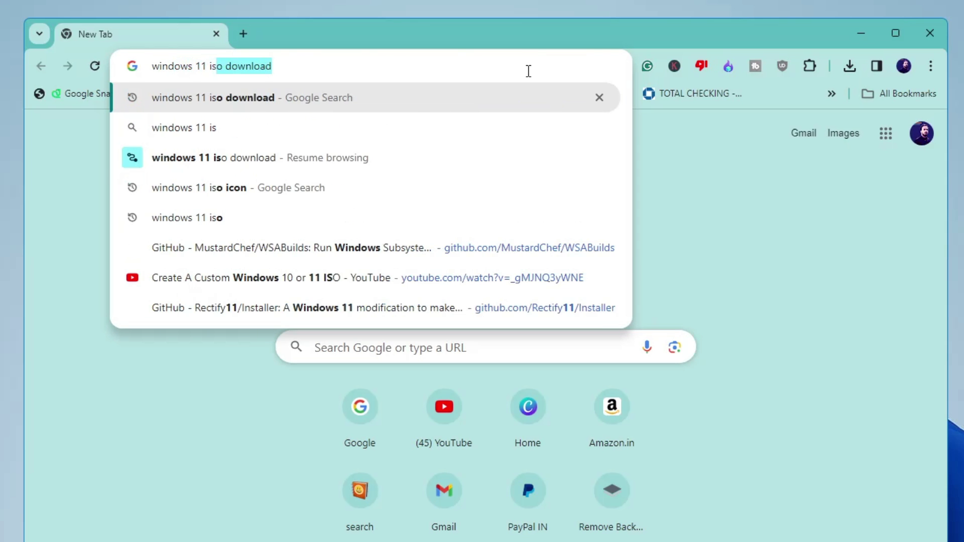
pyautogui.press('Return')
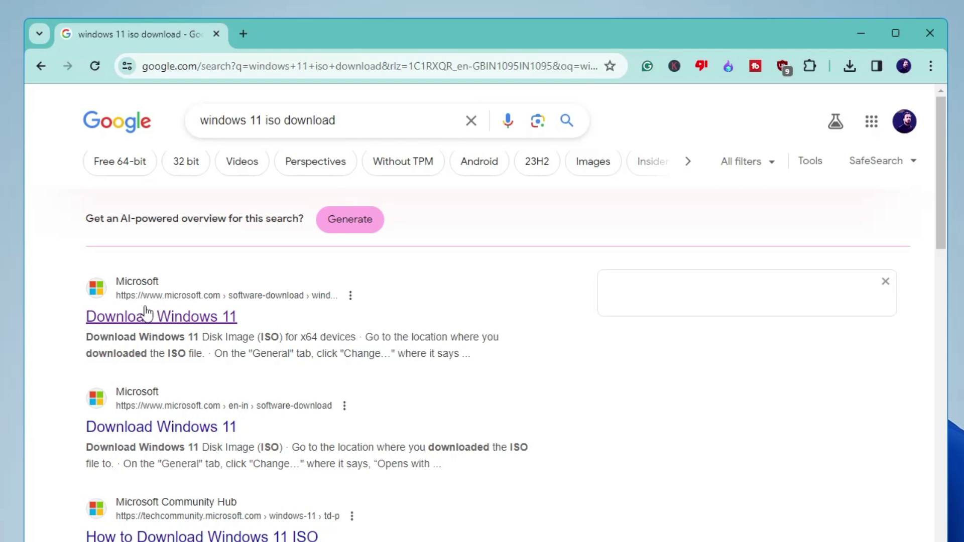
# On Microsoft's Download Windows 11 page, request the Windows 11 multi-edition ISO.
pyautogui.click(210, 324)
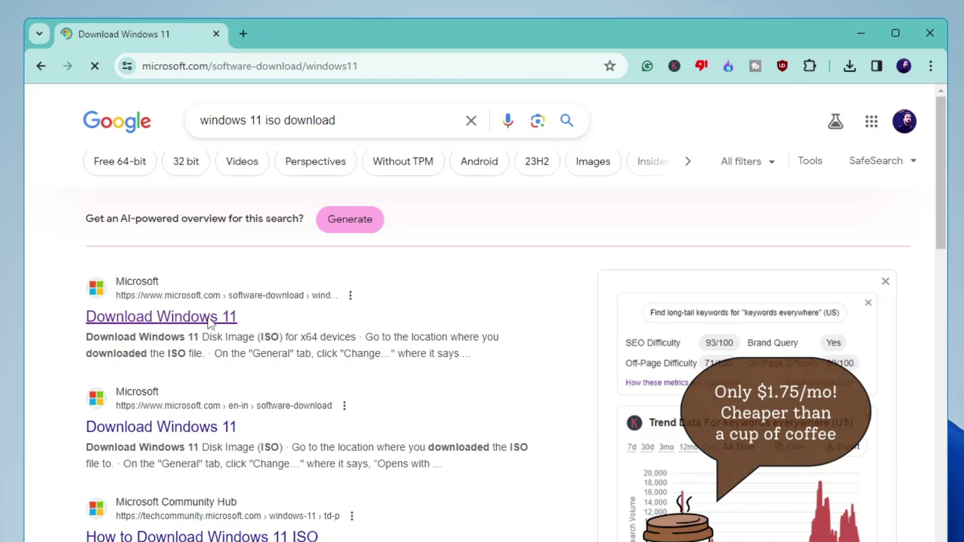
pyautogui.scroll(-3, 209, 332)
pyautogui.scroll(-5, 211, 338)
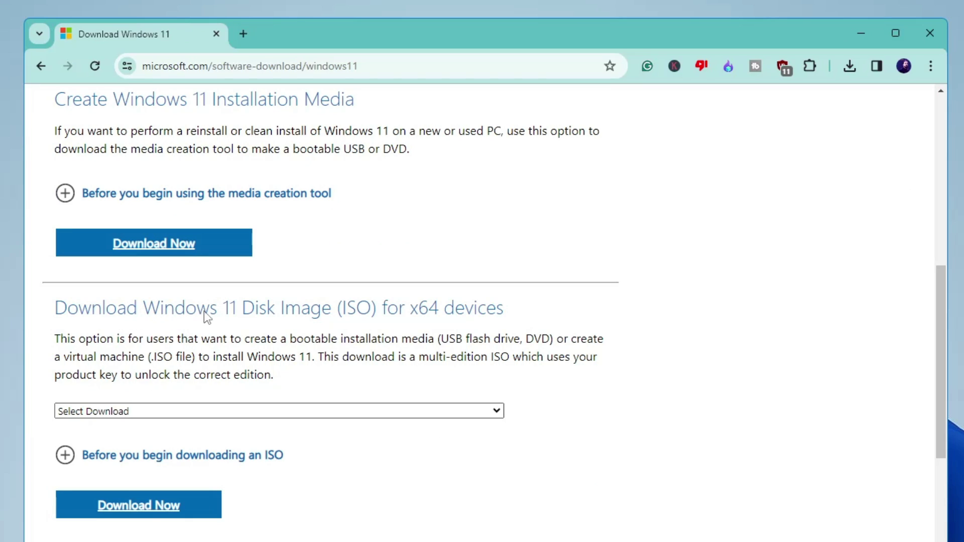
pyautogui.click(155, 409)
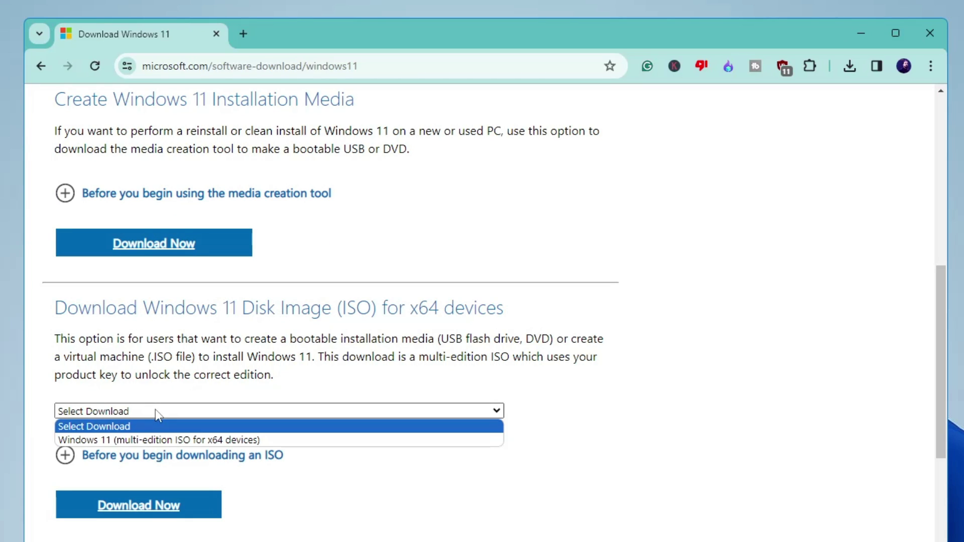
pyautogui.click(161, 440)
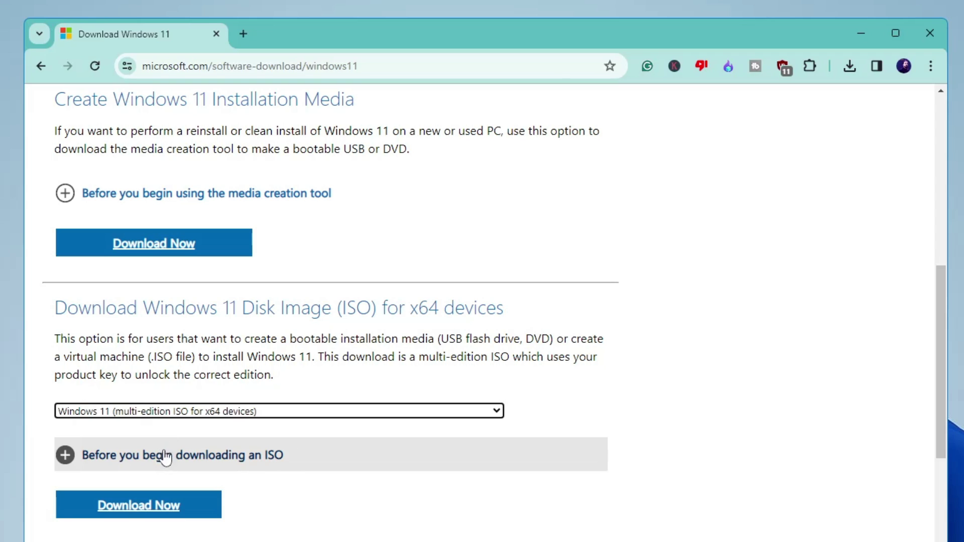
pyautogui.click(174, 523)
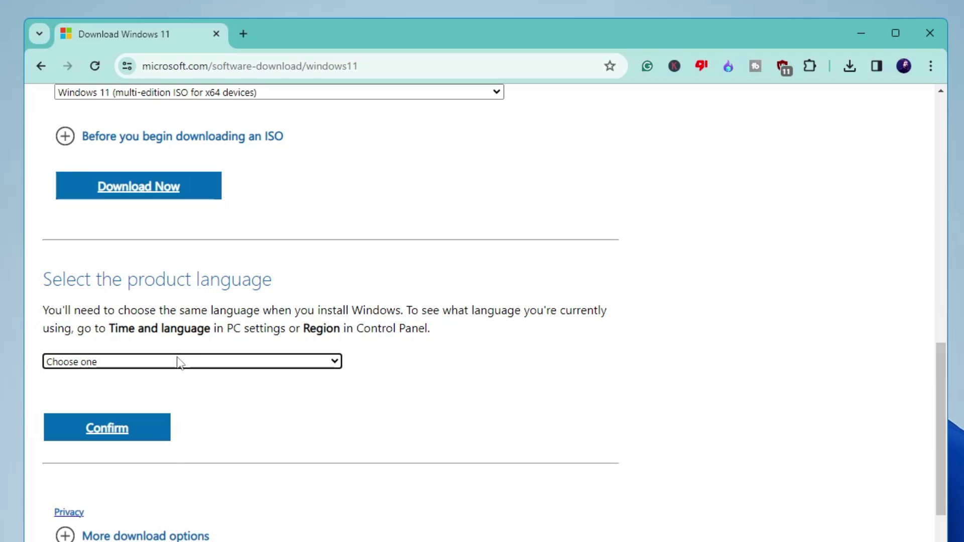
# Choose English (United States), confirm, and download the 64-bit ISO, checking its progress.
pyautogui.click(178, 361)
pyautogui.click(123, 512)
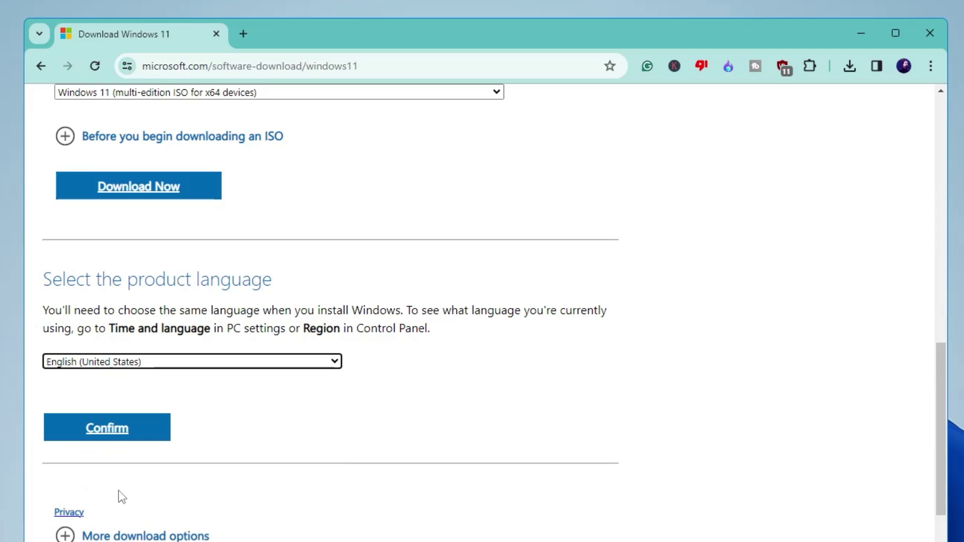
pyautogui.click(121, 427)
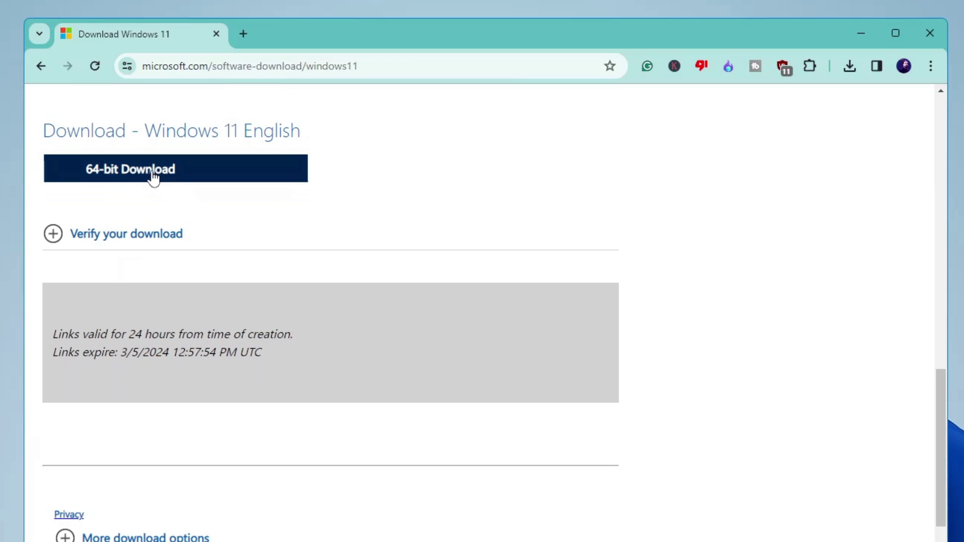
pyautogui.click(162, 177)
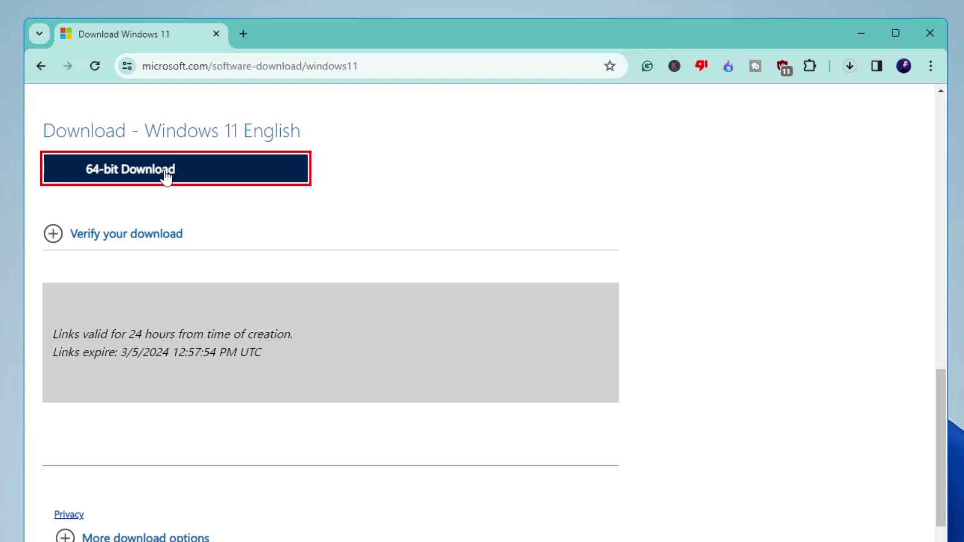
pyautogui.click(851, 66)
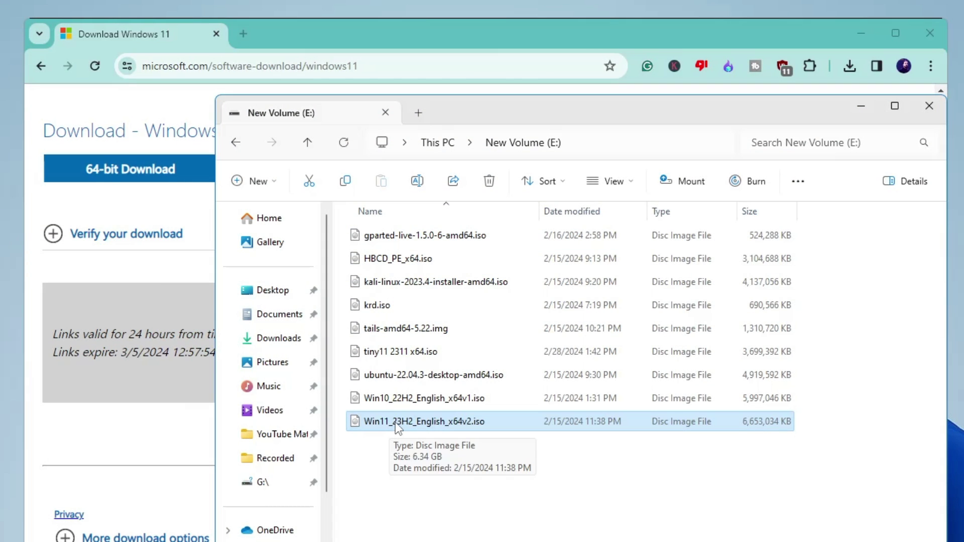
# Search for 'rufus' in a new tab and download rufus-4.4.exe from rufus.ie.
pyautogui.click(243, 37)
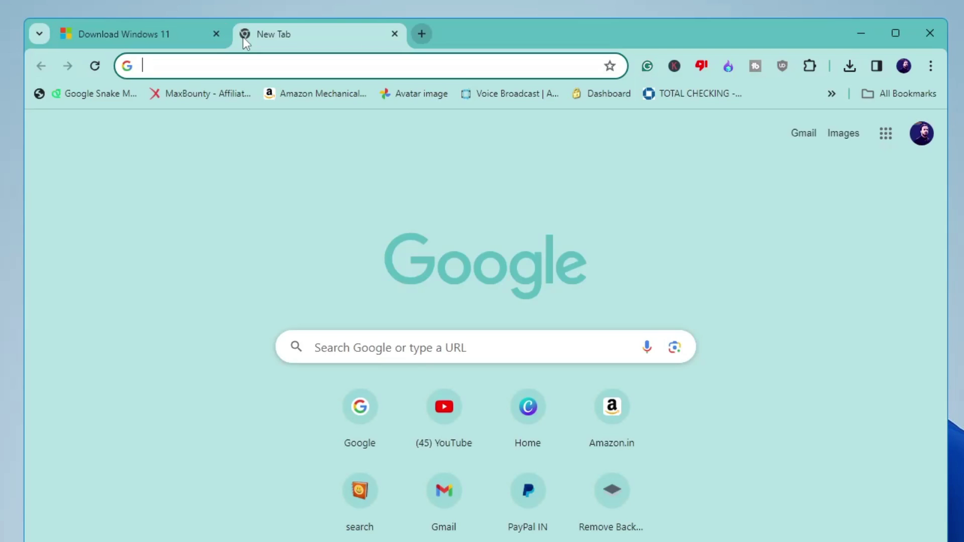
pyautogui.write('rf')
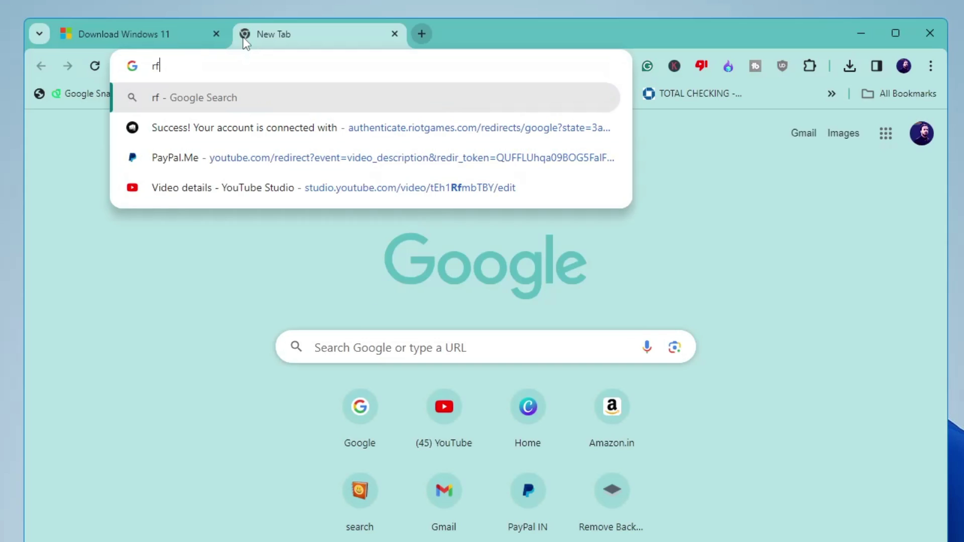
pyautogui.press('BackSpace')
pyautogui.write('ufus')
pyautogui.press('Return')
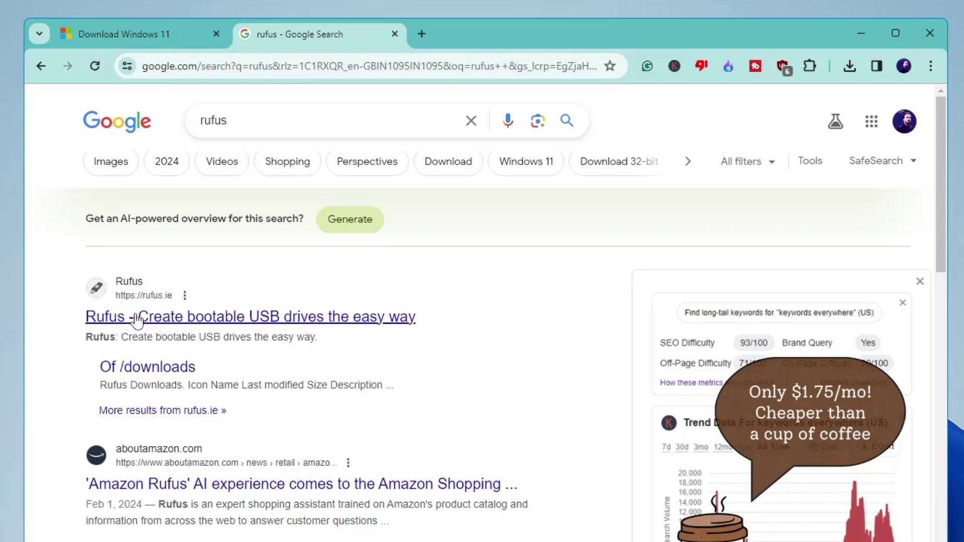
pyautogui.click(180, 321)
pyautogui.scroll(-12, 226, 317)
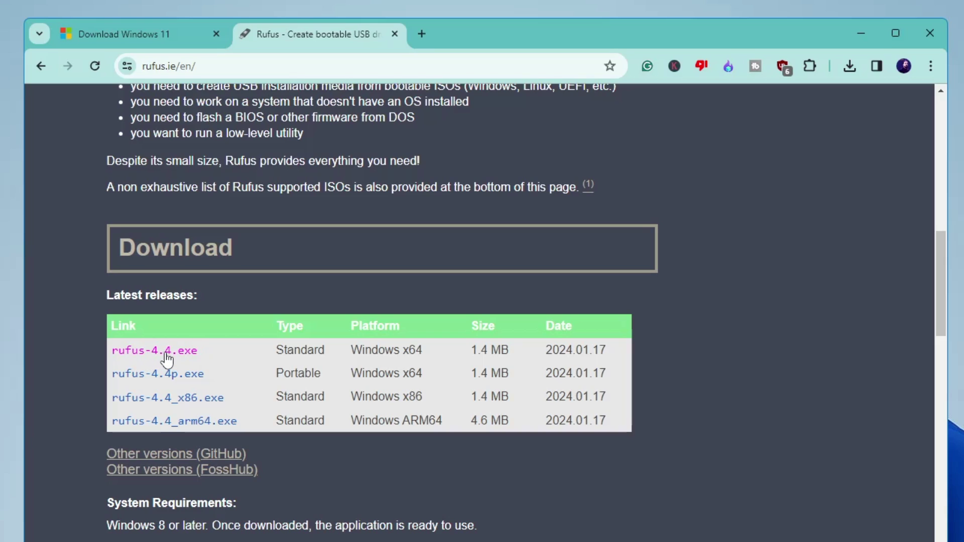
pyautogui.click(175, 353)
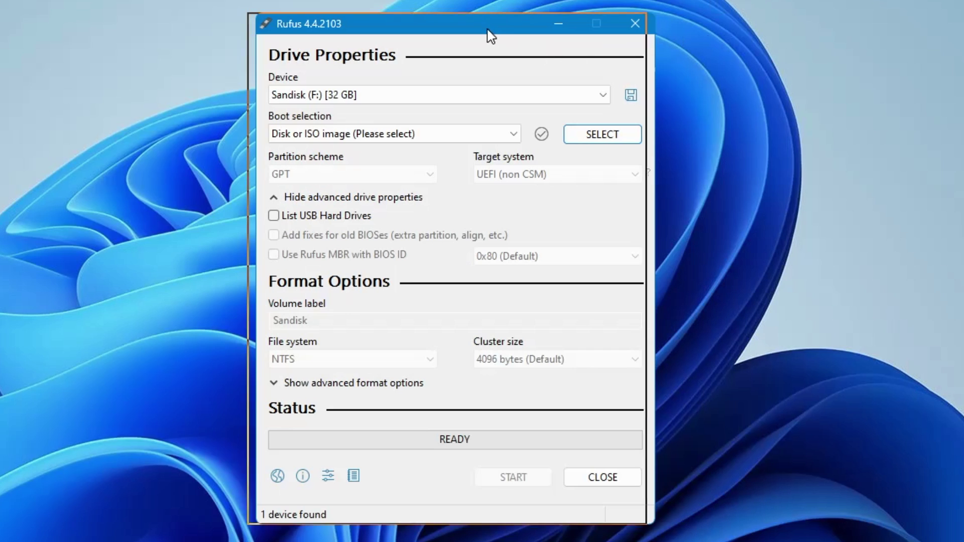
# Keep the Sandisk (F:) 32 GB drive as the target in Rufus's Device list.
pyautogui.moveTo(489, 35); pyautogui.dragTo(466, 43)
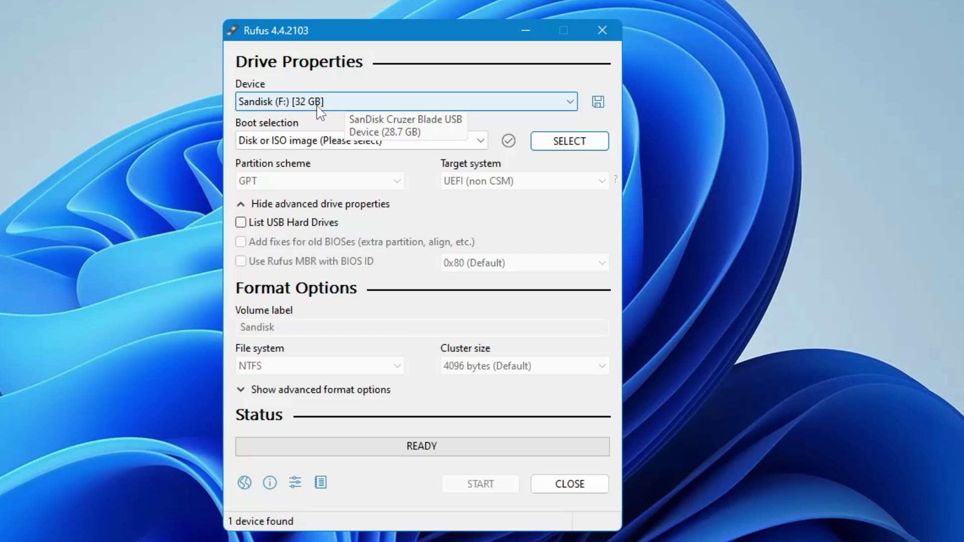
pyautogui.click(570, 103)
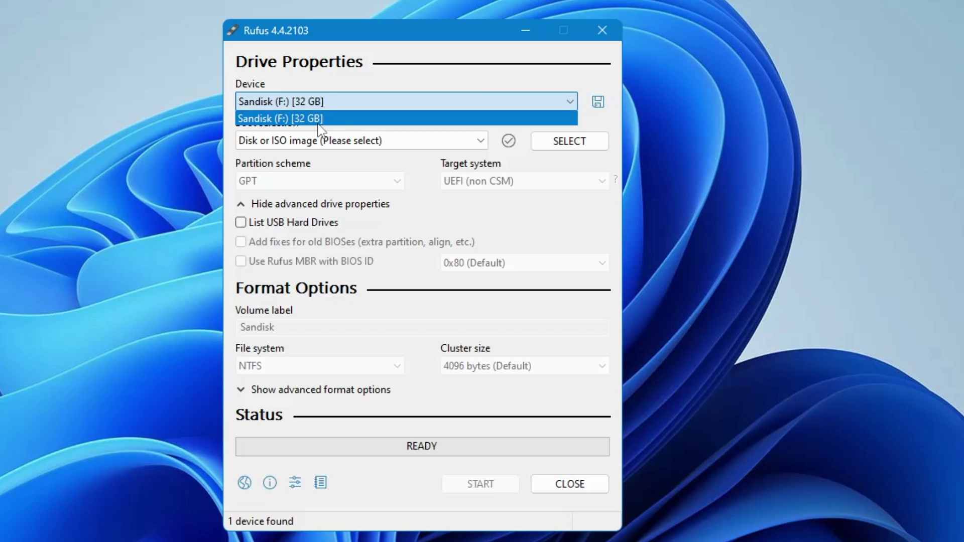
pyautogui.click(344, 100)
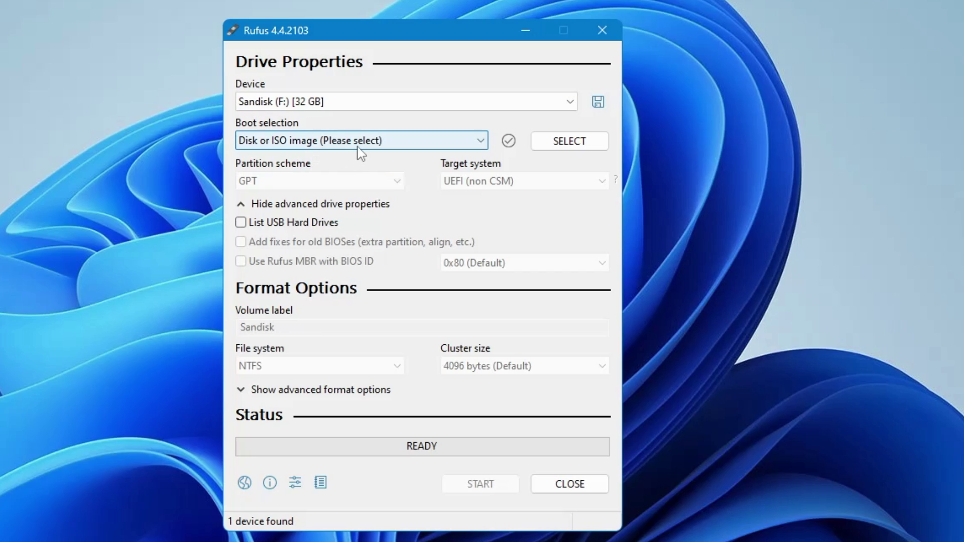
# Load Win11_23H2_English_x64v2.iso as the boot image.
pyautogui.click(569, 143)
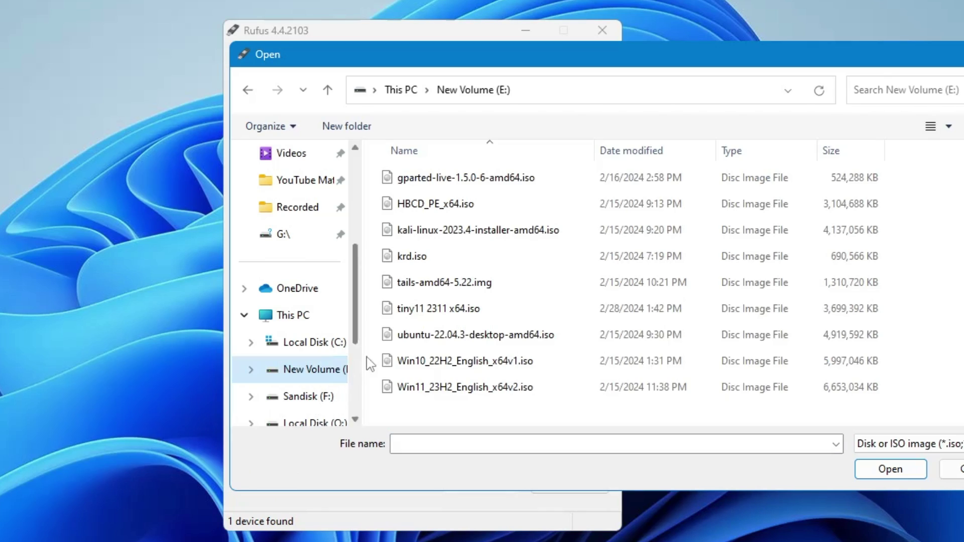
pyautogui.click(447, 395)
pyautogui.click(874, 472)
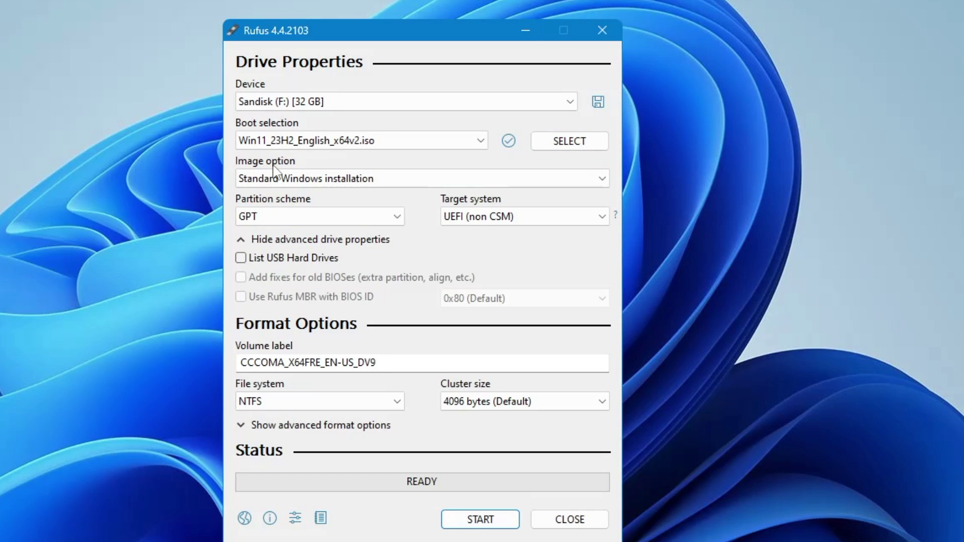
# Keep Standard Windows installation and GPT, and relabel the volume 'Windows 11 US'.
pyautogui.click(277, 179)
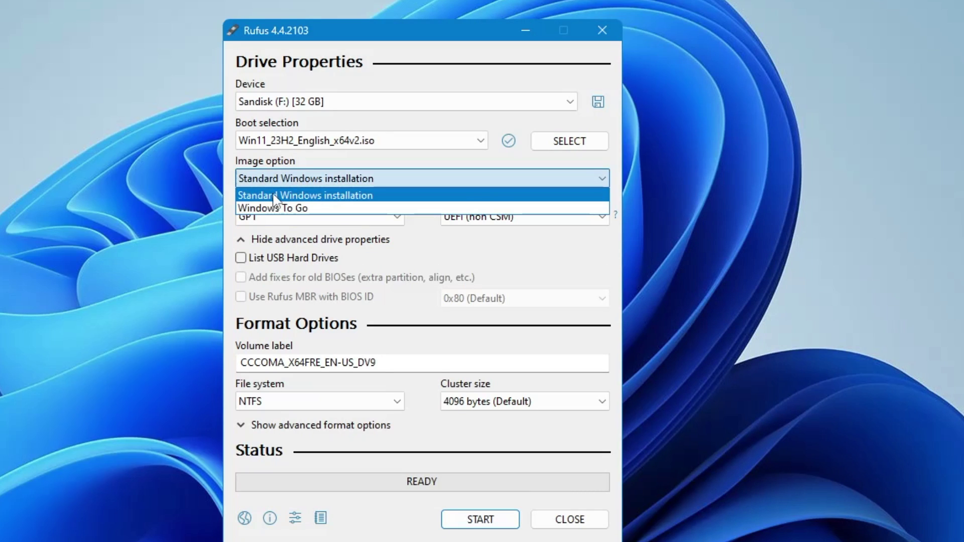
pyautogui.click(346, 197)
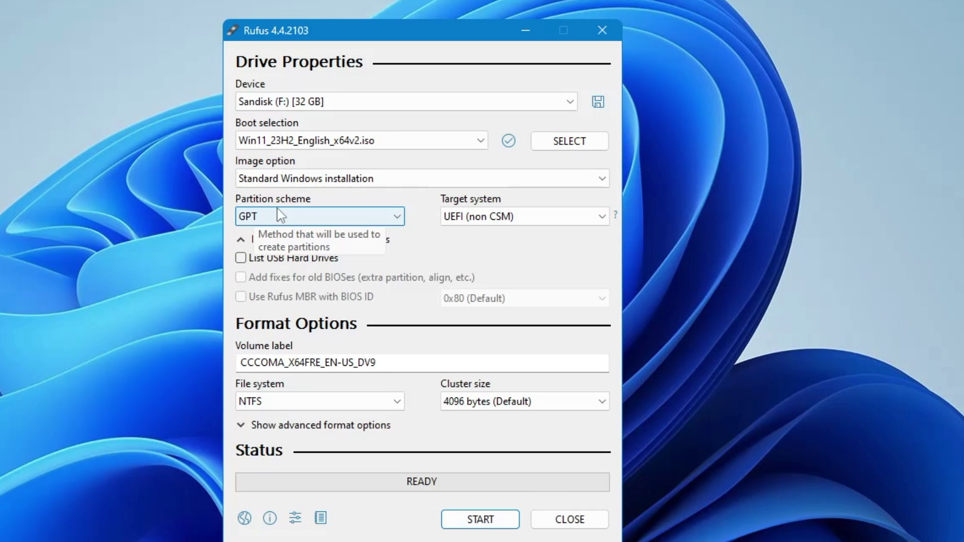
pyautogui.click(315, 219)
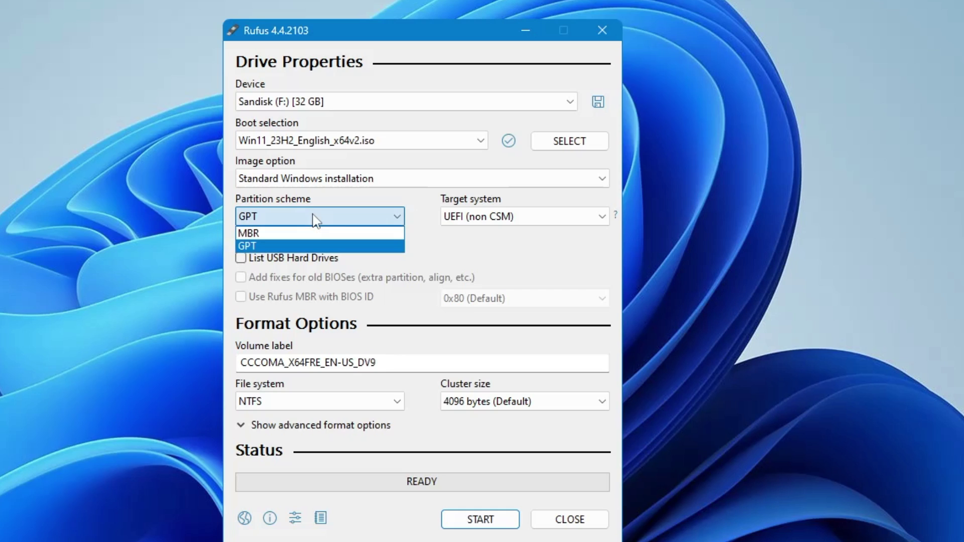
pyautogui.click(256, 245)
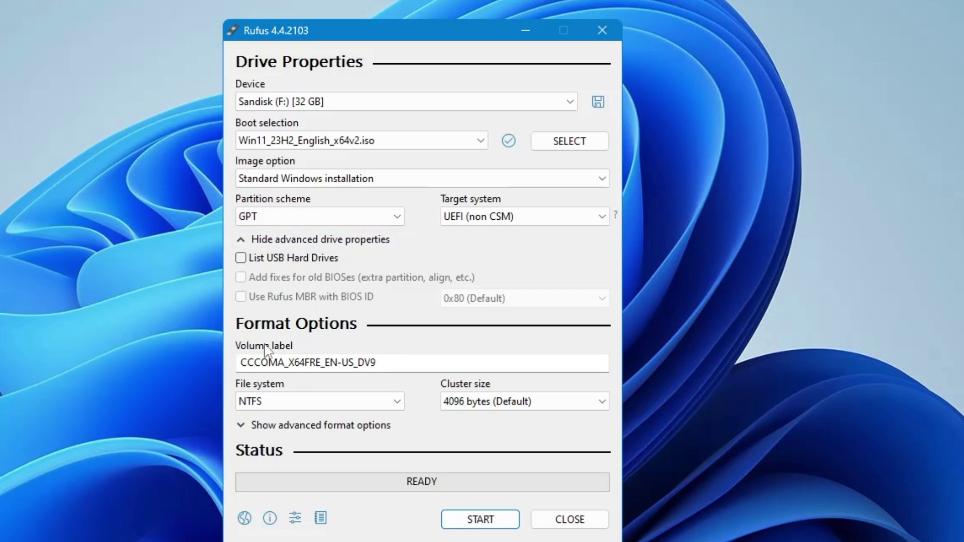
pyautogui.moveTo(400, 362); pyautogui.dragTo(231, 361)
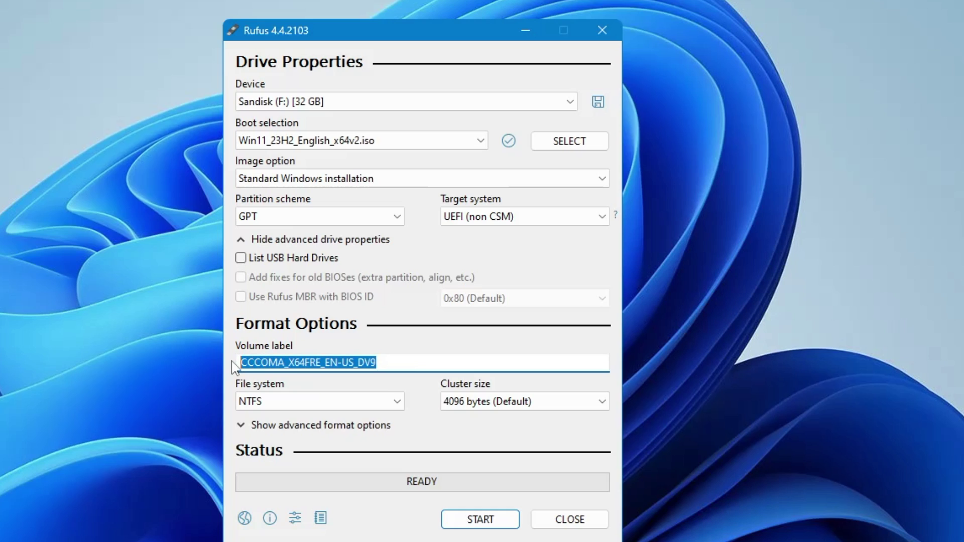
pyautogui.write('Windows 11 ')
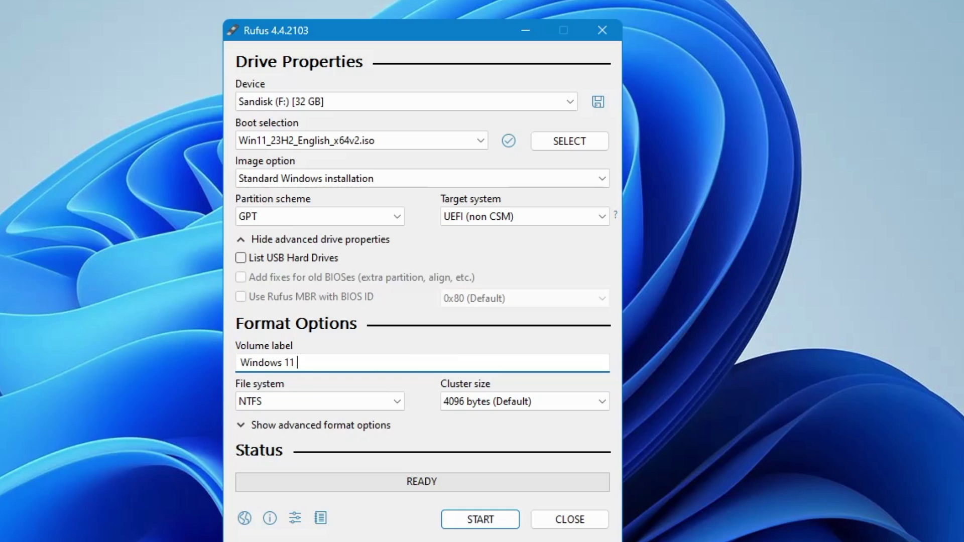
pyautogui.write('USB')
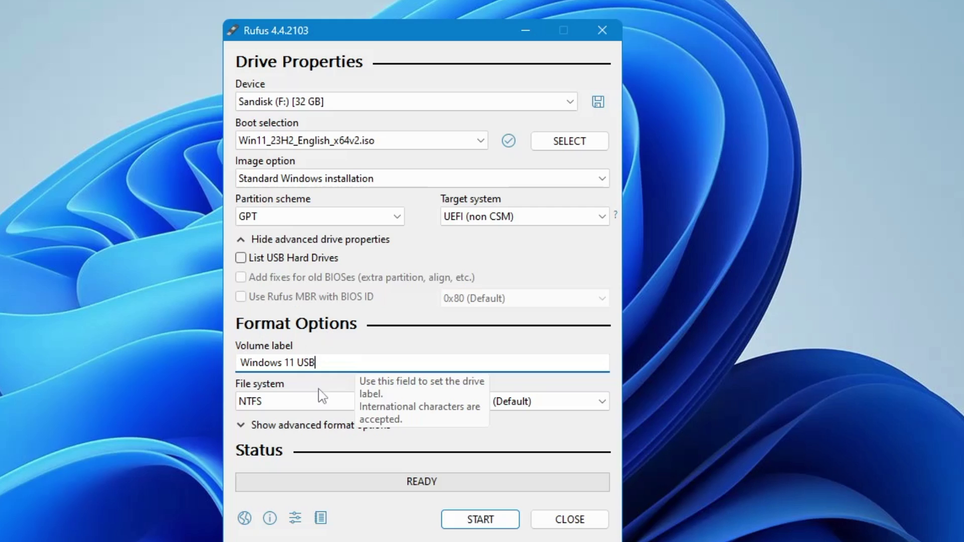
# Start writing and accept the customizations, also removing the 4GB+ RAM, Secure Boot and TPM 2.0 requirement.
pyautogui.click(468, 522)
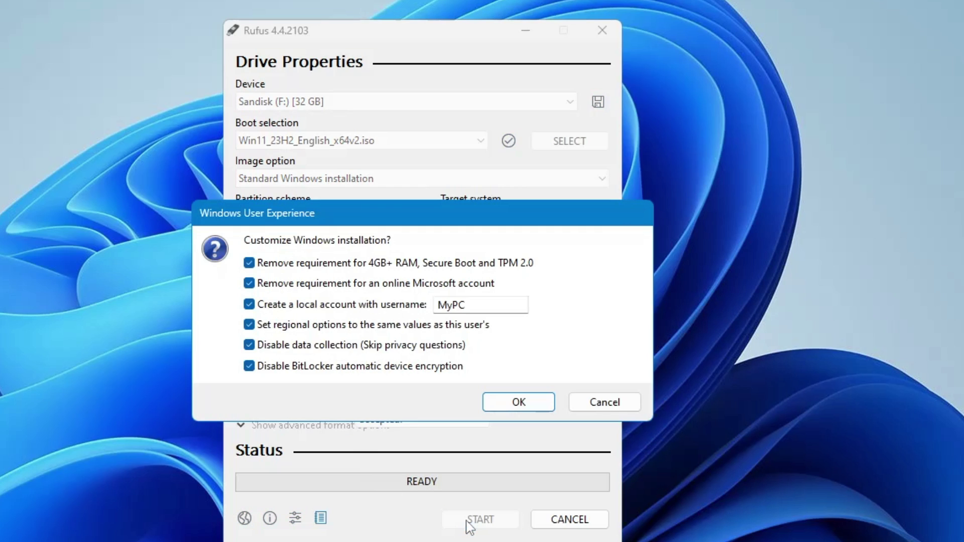
pyautogui.moveTo(432, 219); pyautogui.dragTo(418, 185)
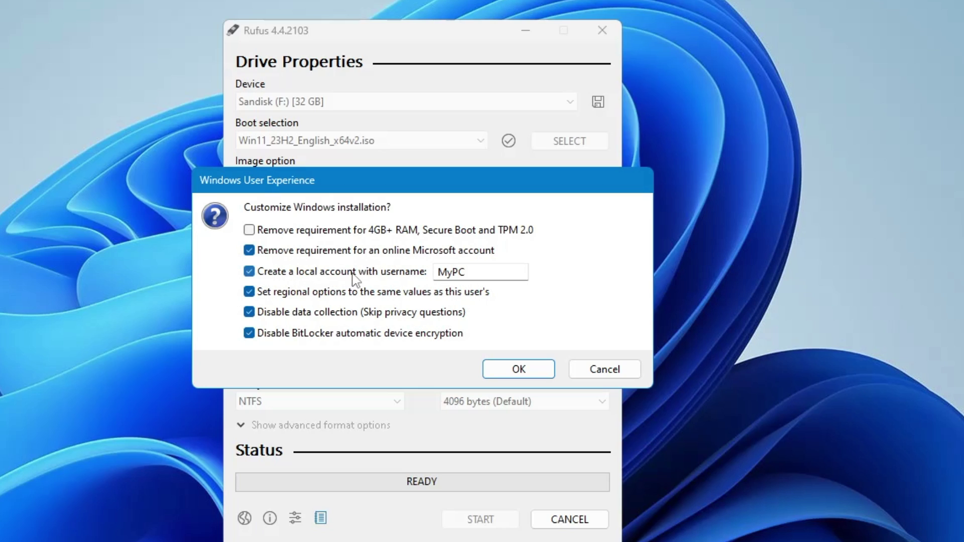
pyautogui.doubleClick(476, 271)
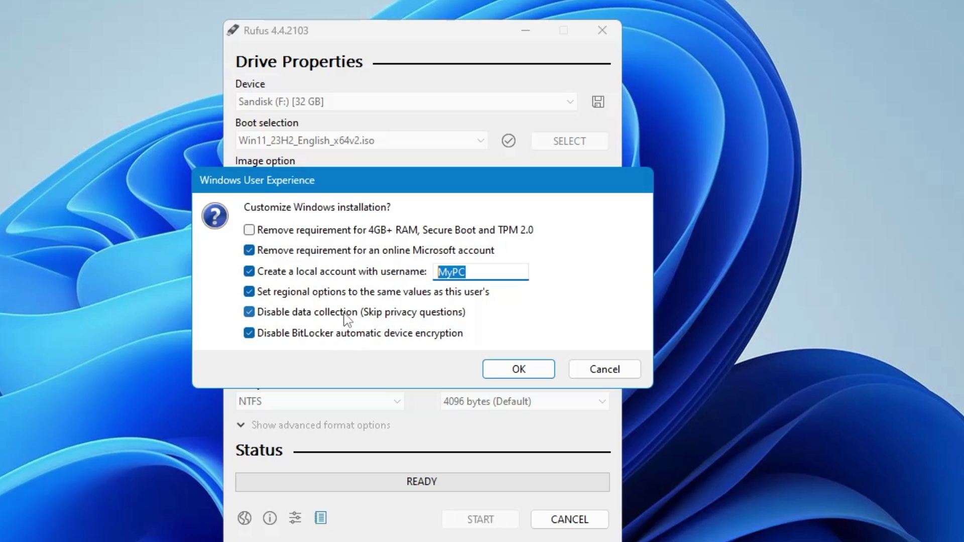
pyautogui.click(347, 230)
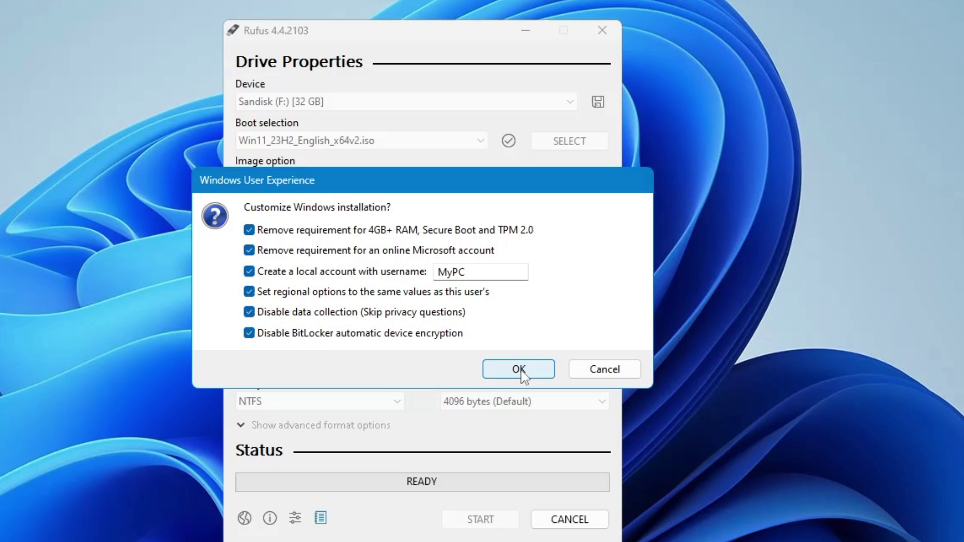
pyautogui.click(520, 371)
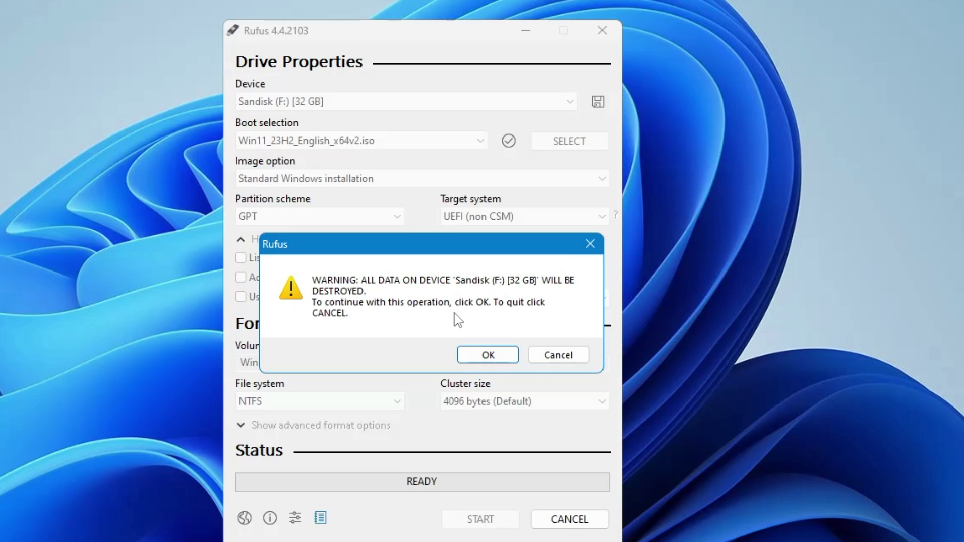
# Confirm erasing all data on the Sandisk (F:) drive so the write proceeds.
pyautogui.click(488, 357)
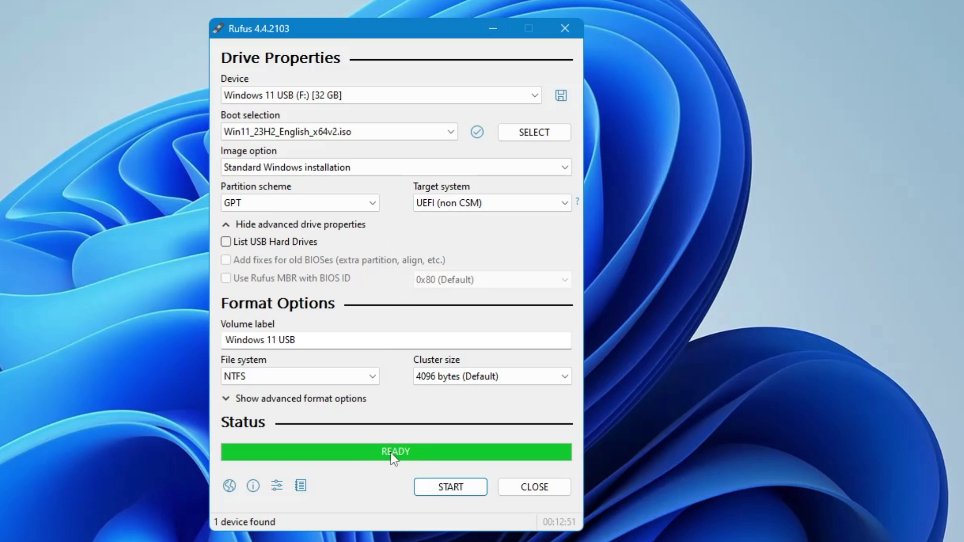
# Close Rufus and open the Windows 11 USB (F:) drive from This PC in File Explorer.
pyautogui.click(534, 489)
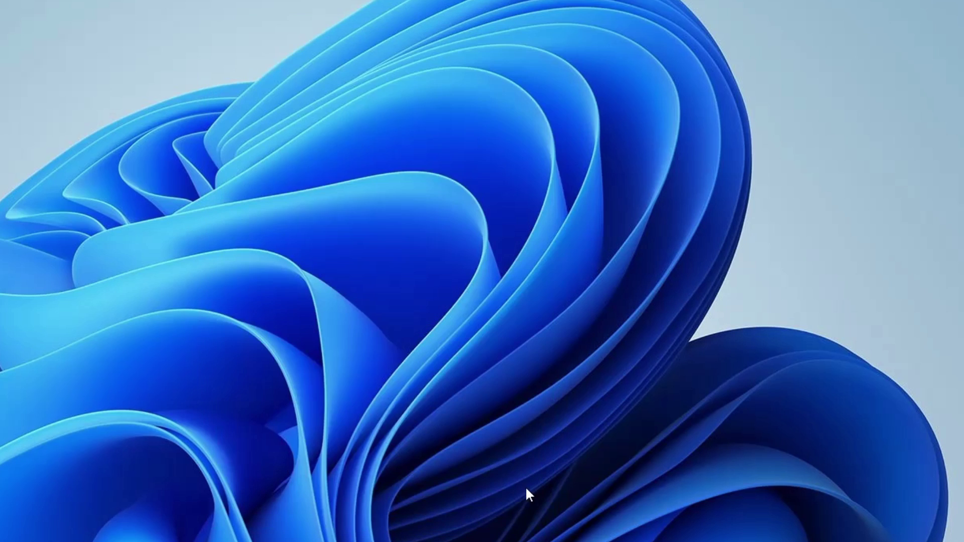
pyautogui.click(281, 540)
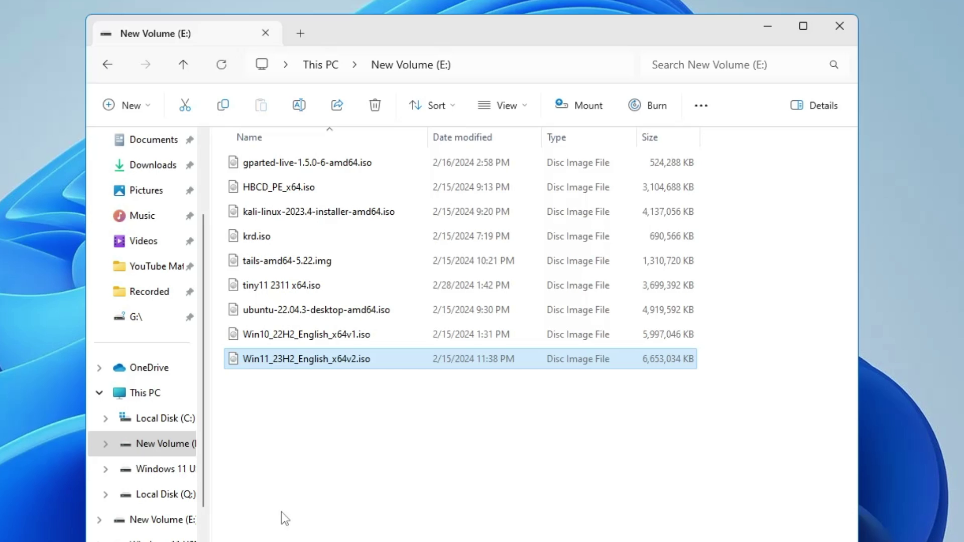
pyautogui.click(157, 395)
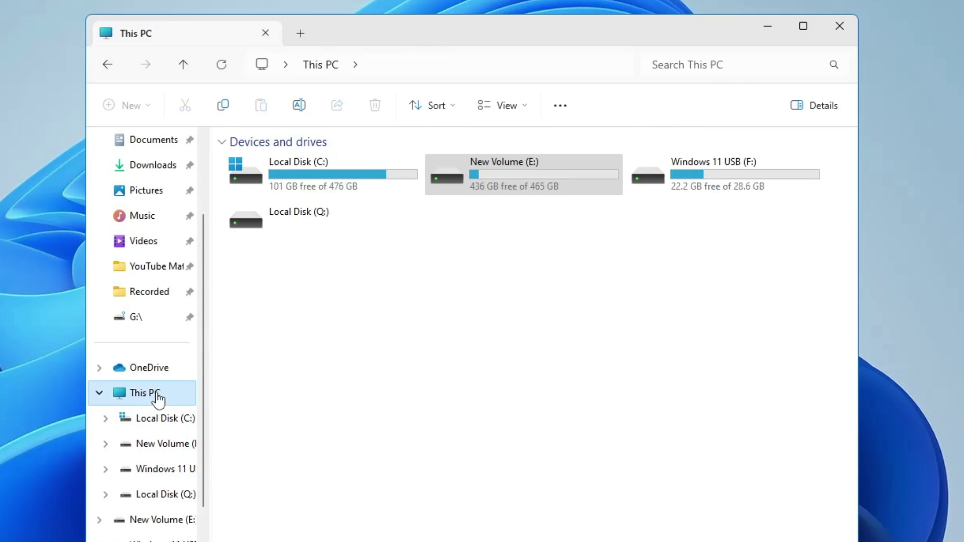
pyautogui.click(711, 186)
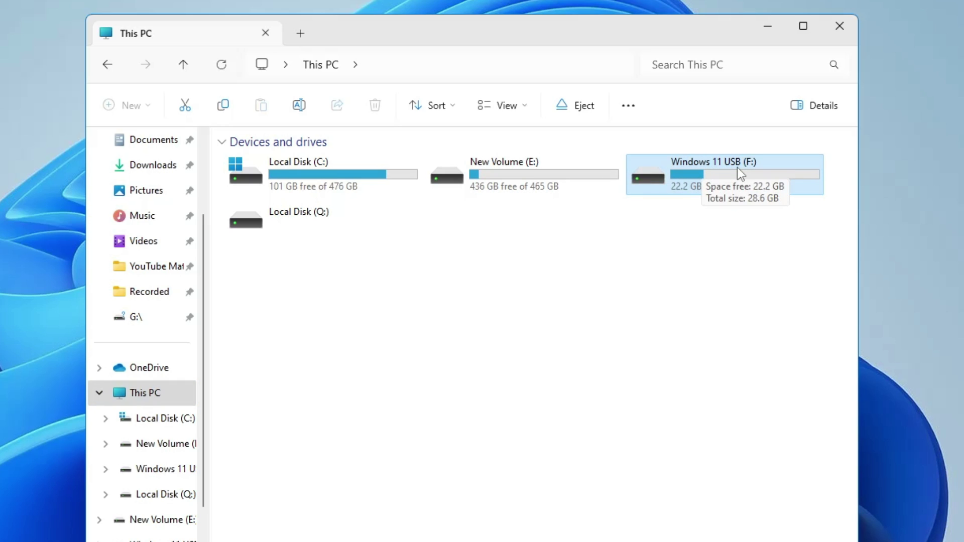
pyautogui.doubleClick(717, 171)
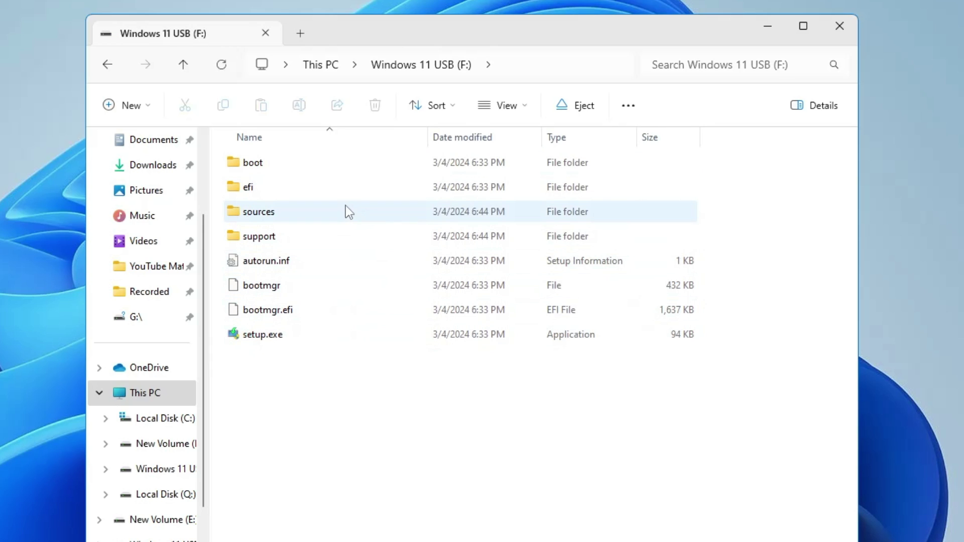
pyautogui.moveTo(346, 206)
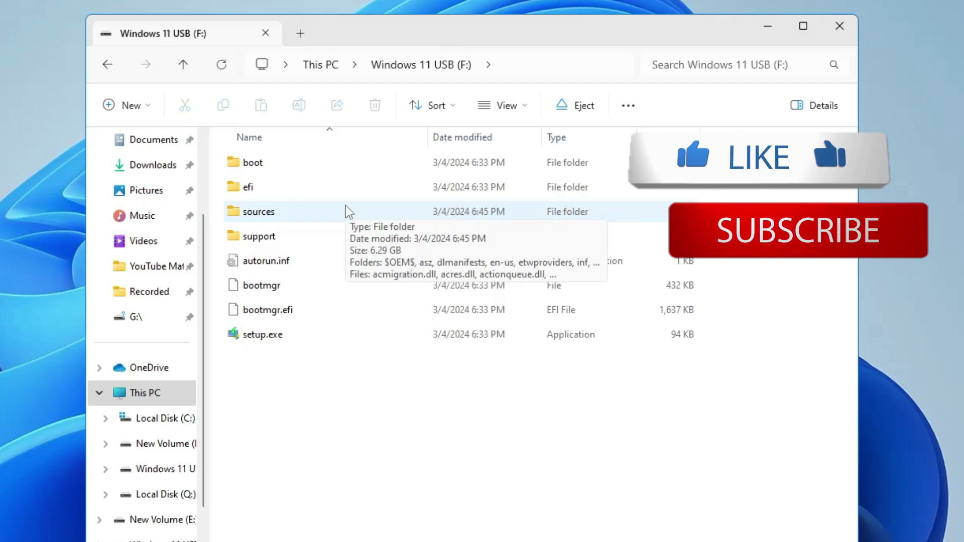